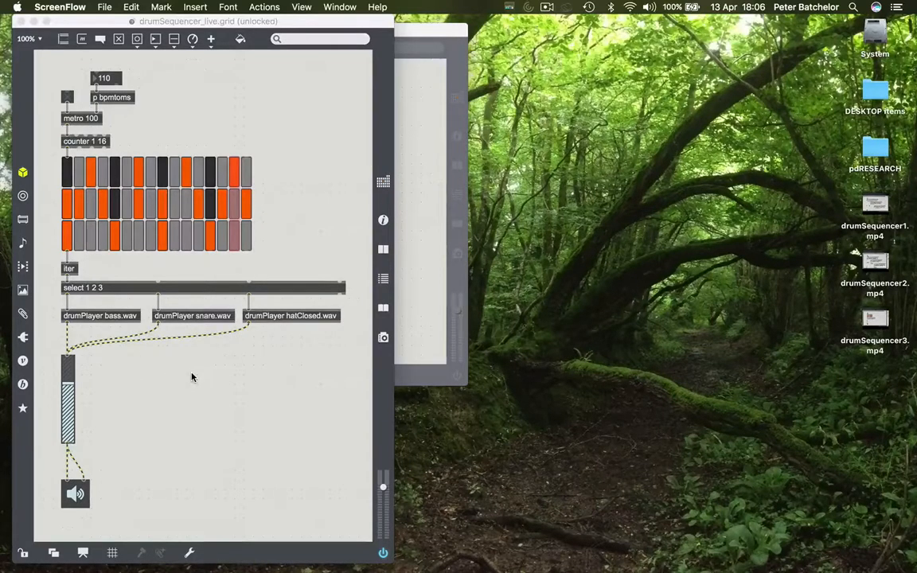
# Add a delay object and place it below the sound-file player in the delays patch.
pyautogui.click(420, 97)
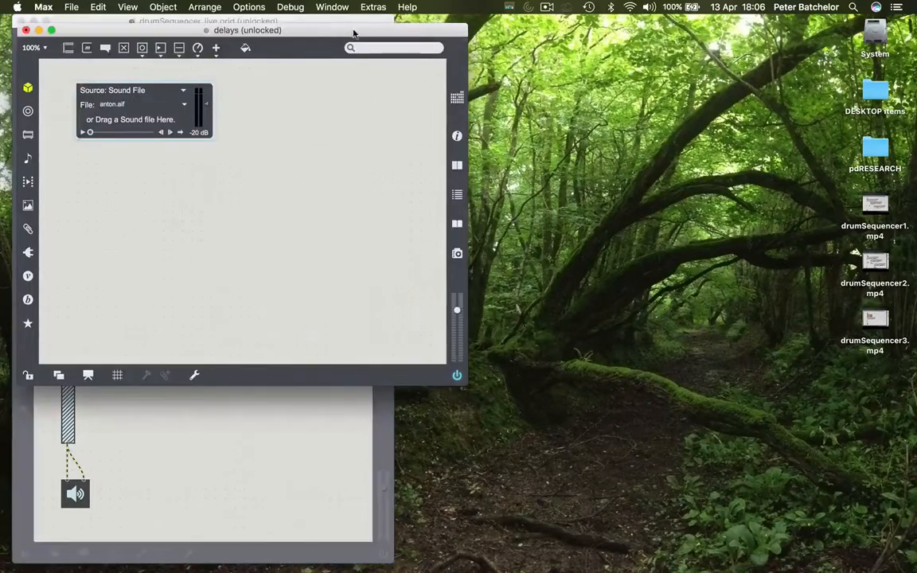
pyautogui.moveTo(319, 29); pyautogui.dragTo(344, 26)
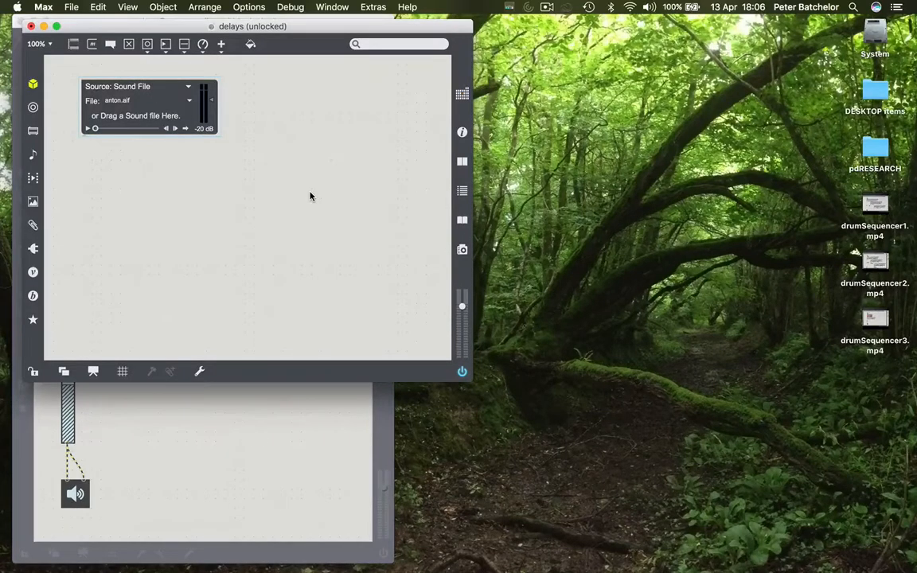
pyautogui.write('nl')
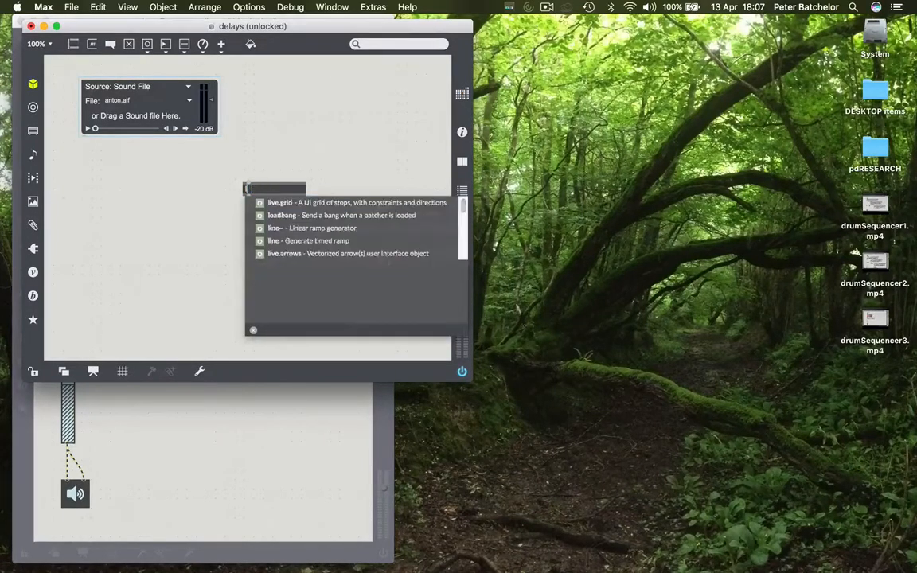
pyautogui.write('delay')
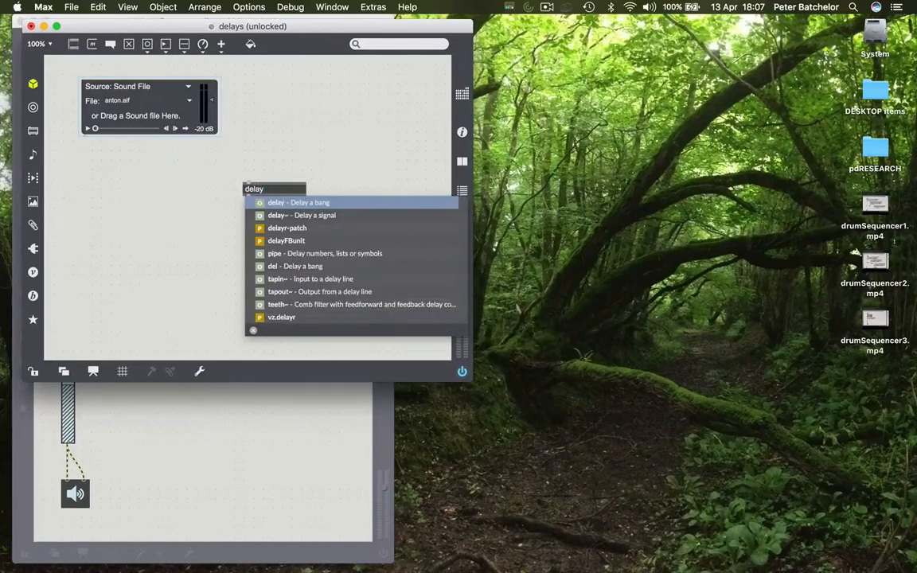
pyautogui.press('Return')
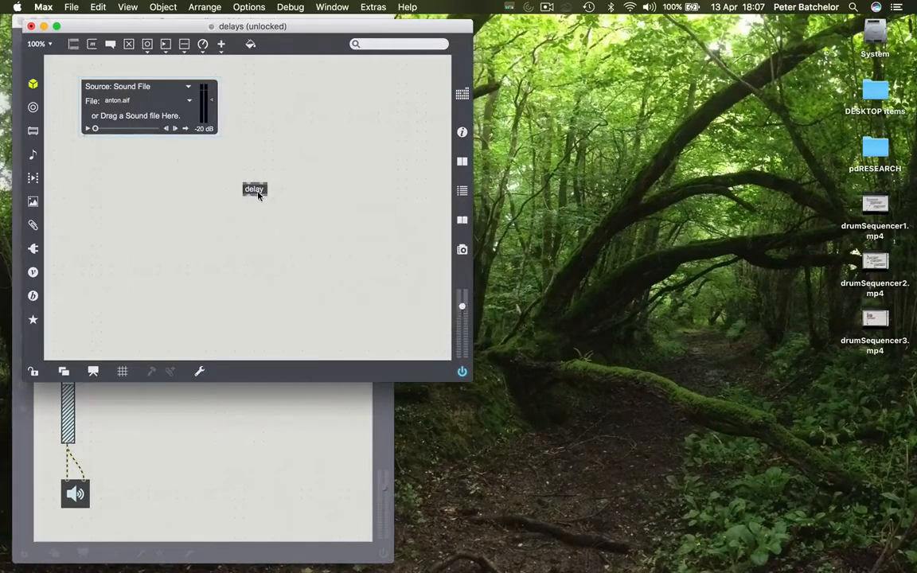
pyautogui.moveTo(257, 191); pyautogui.dragTo(99, 197)
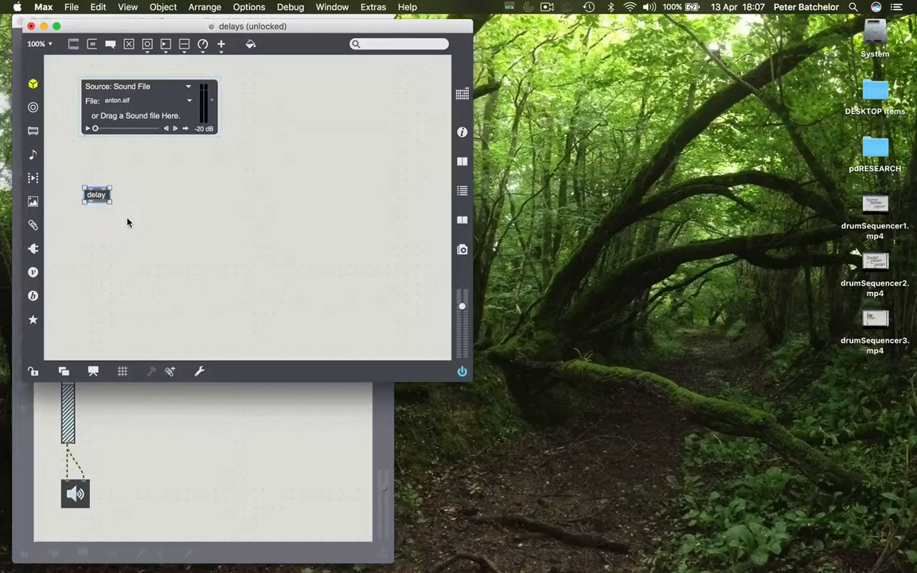
# Add a delay~ object directly beneath the delay object.
pyautogui.doubleClick(127, 222)
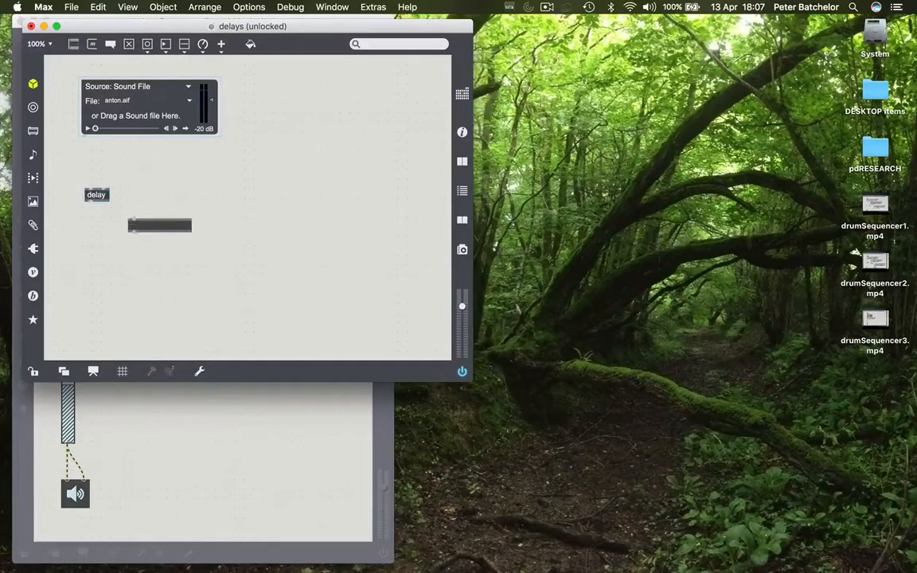
pyautogui.write('delay~')
pyautogui.press('Return')
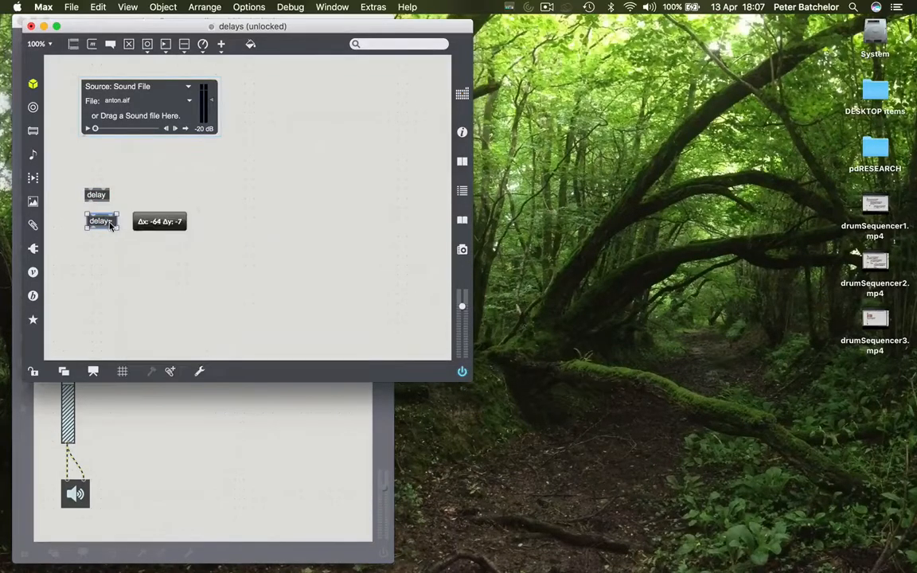
pyautogui.moveTo(159, 225); pyautogui.dragTo(100, 220)
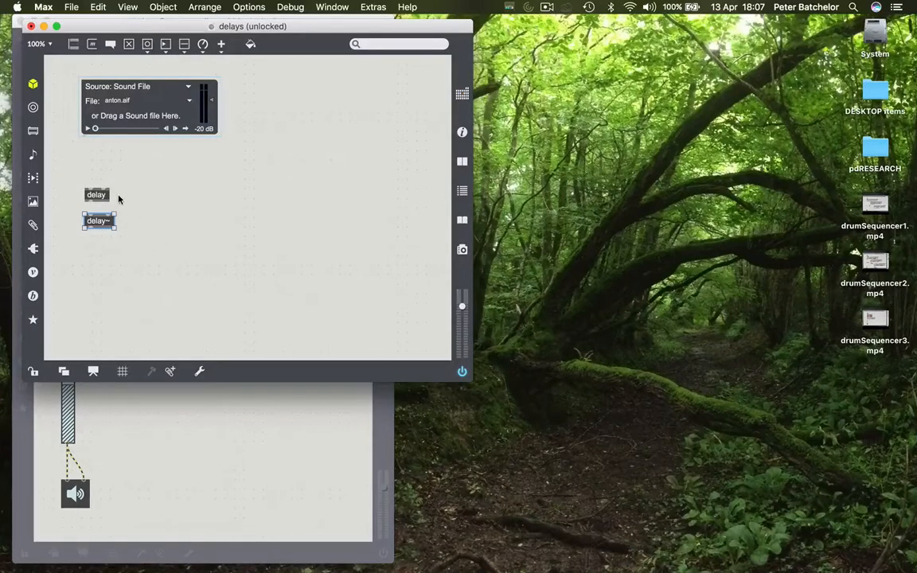
# Delete both delay objects and add a tapin~ object in their place.
pyautogui.keyDown('shift'); pyautogui.click(95, 194); pyautogui.keyUp('shift')
pyautogui.press('Delete')
pyautogui.write('n')
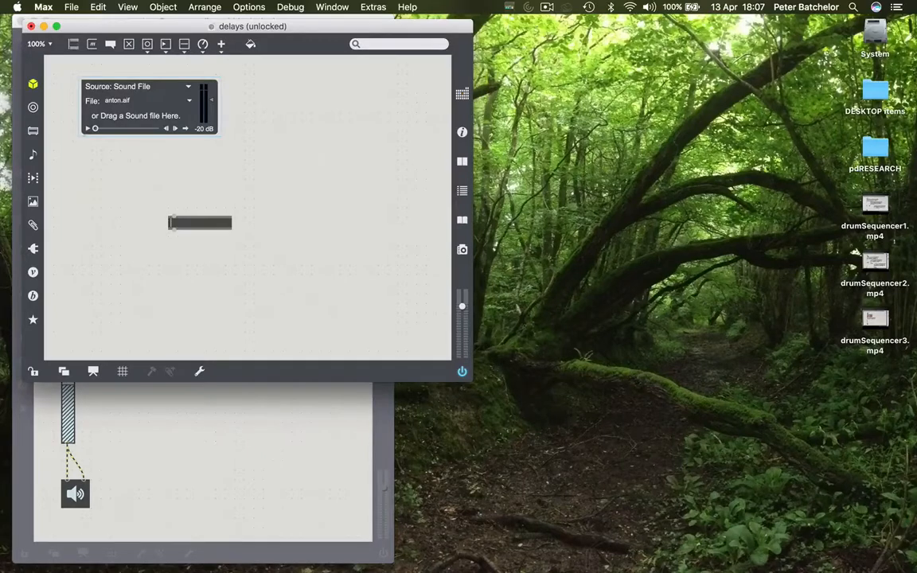
pyautogui.write('tapin~')
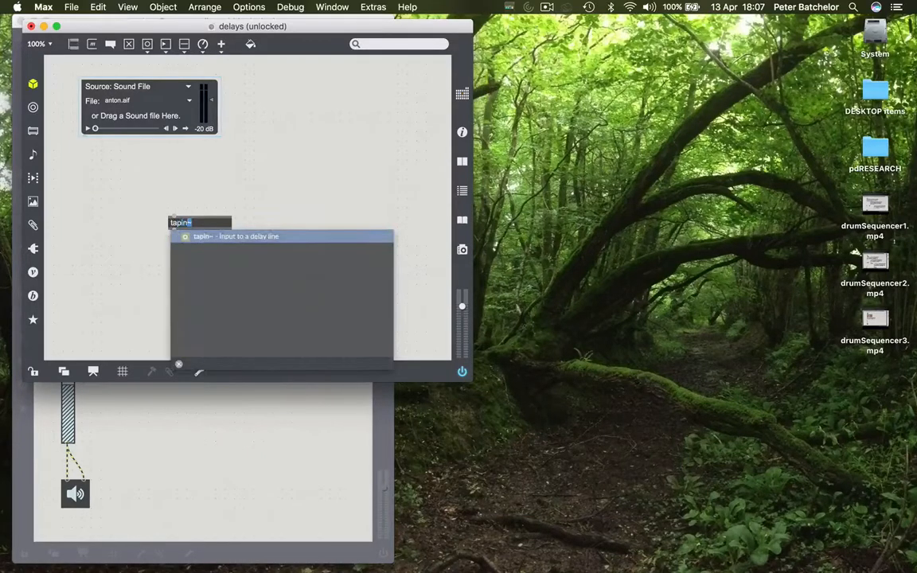
pyautogui.press('Return')
pyautogui.moveTo(181, 222); pyautogui.dragTo(105, 223)
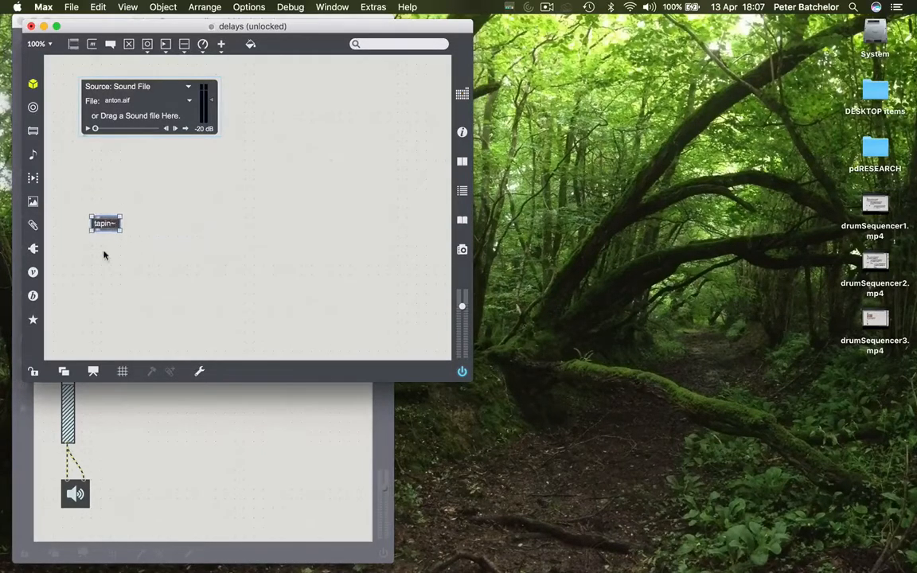
pyautogui.write('ntapou')
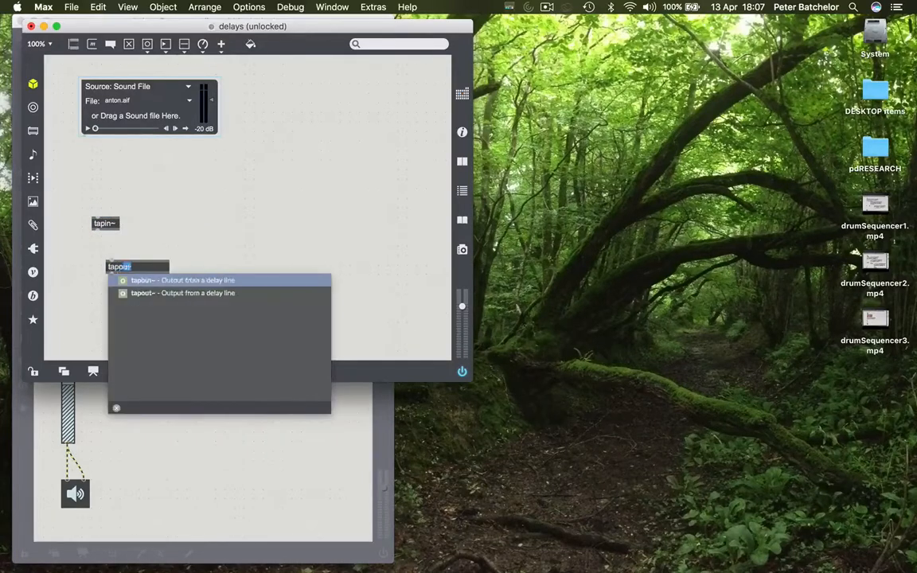
pyautogui.write('t~')
# Add a tapout~ object beneath tapin~ and wire tapin~ into it.
pyautogui.press('Return')
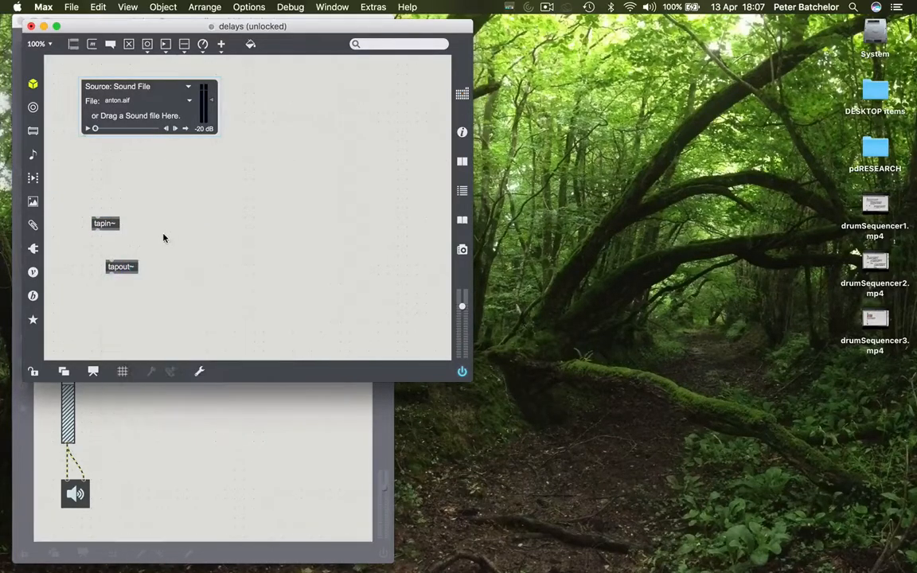
pyautogui.moveTo(129, 274); pyautogui.dragTo(109, 266)
pyautogui.click(199, 200)
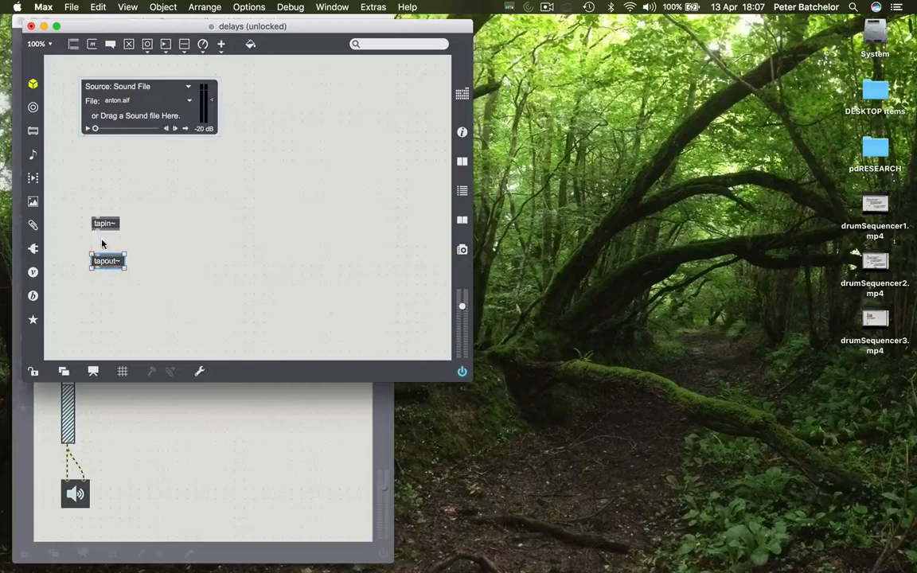
pyautogui.moveTo(95, 229); pyautogui.dragTo(97, 256)
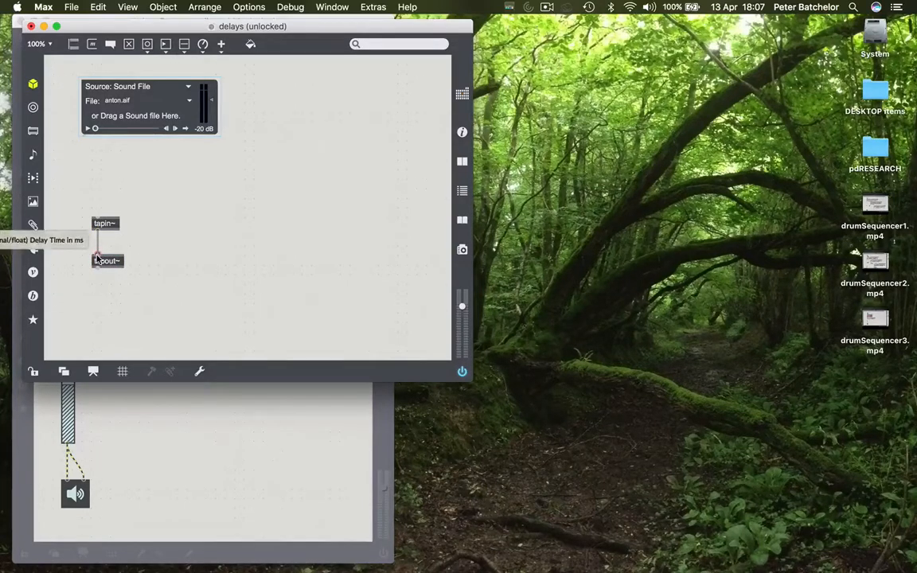
pyautogui.click(96, 257)
pyautogui.click(145, 254)
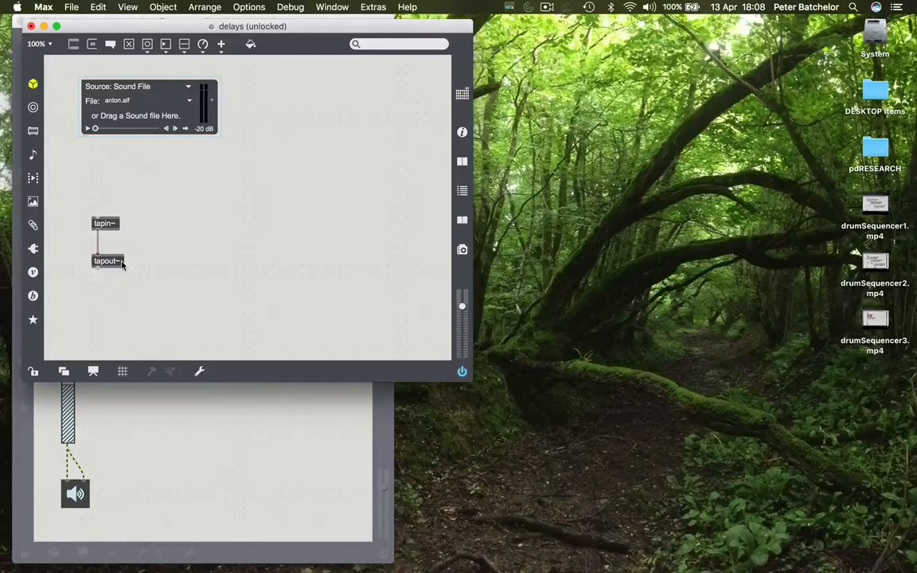
# Give tapin~ a maximum delay argument of 10000.
pyautogui.click(118, 240)
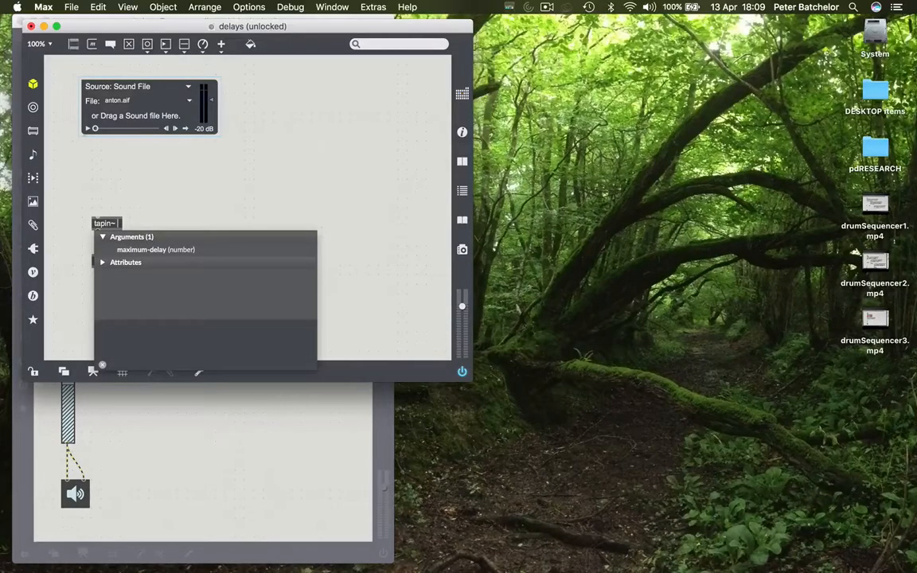
pyautogui.write('10000')
pyautogui.click(181, 187)
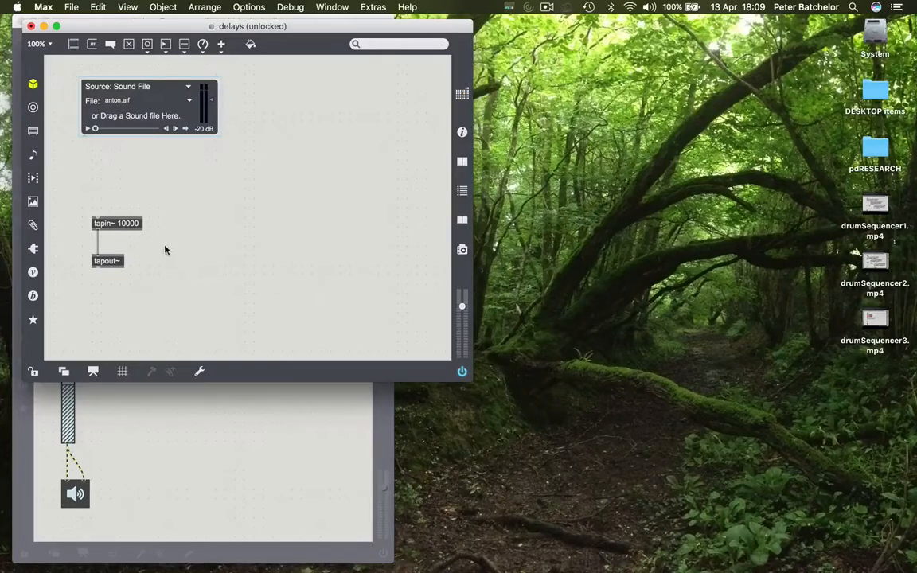
# Give tapout~ a delay argument of 1000.
pyautogui.doubleClick(107, 261)
pyautogui.press('Right')
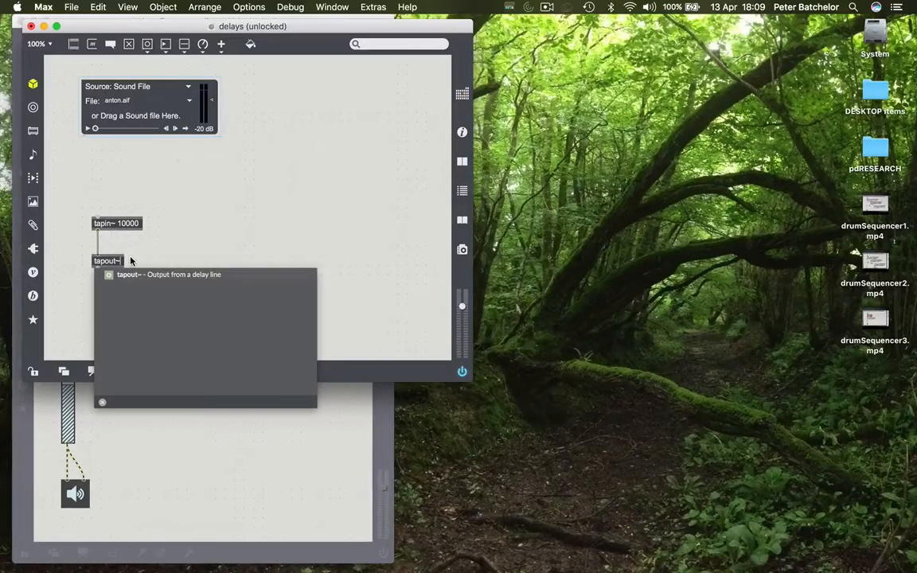
pyautogui.write(' 1000')
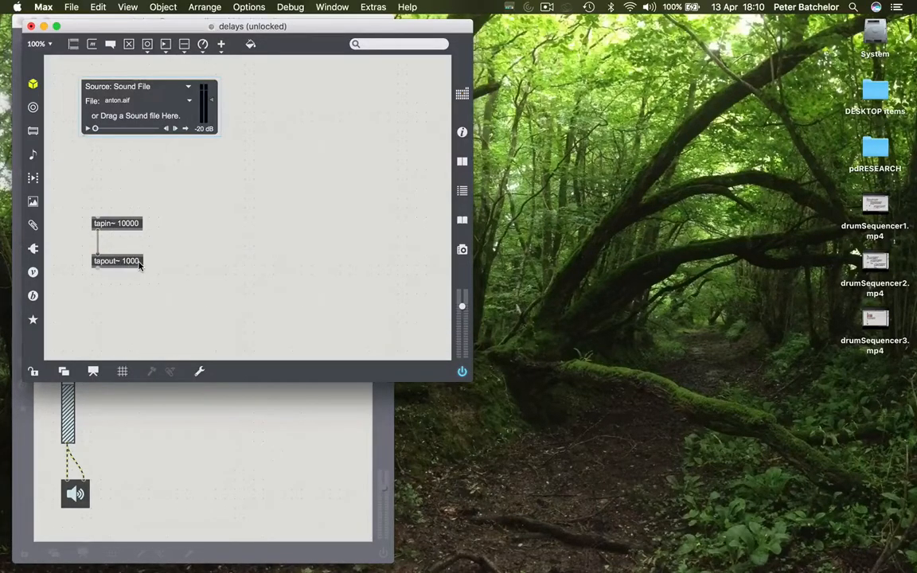
pyautogui.click(159, 295)
pyautogui.write('nclick~')
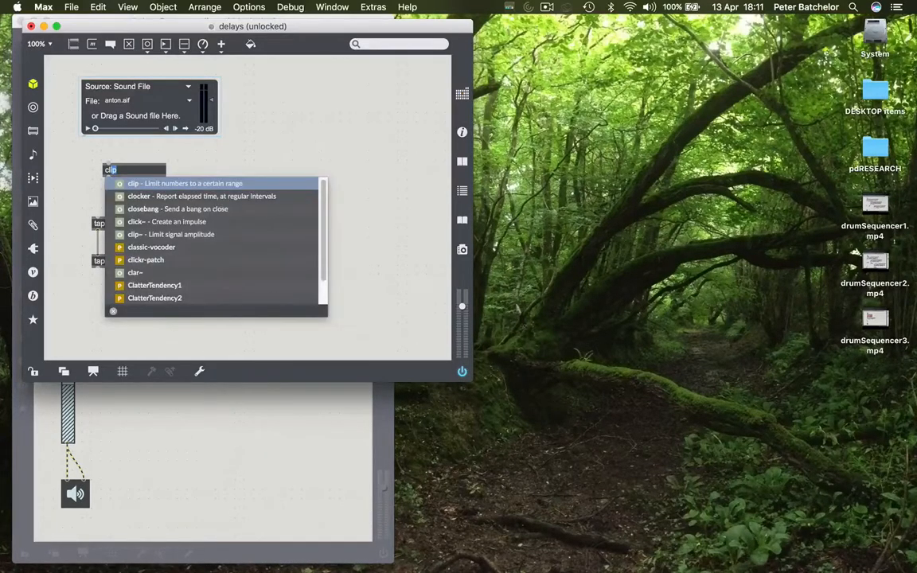
# Add a click~ object above tapin~, a gain slider, and an ezdac~ audio output.
pyautogui.click(71, 157)
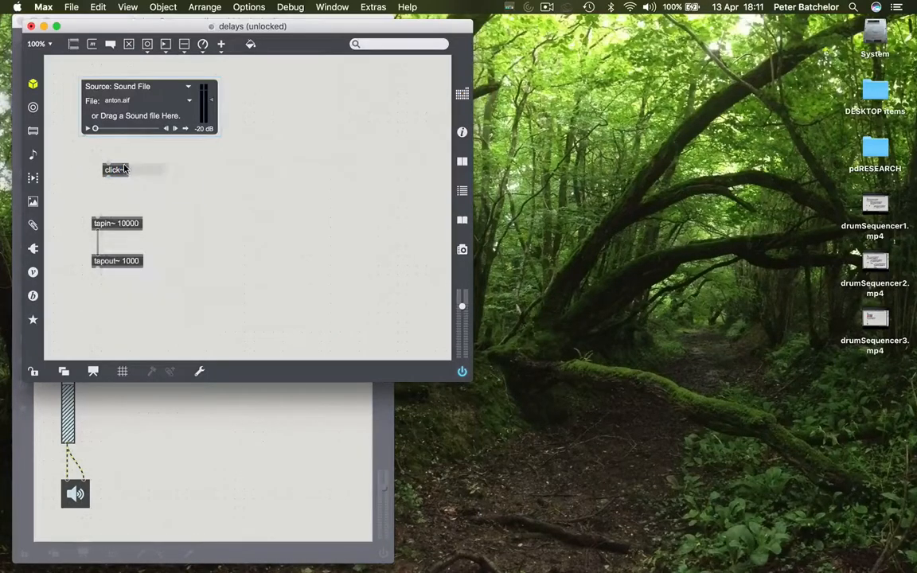
pyautogui.moveTo(121, 169)
pyautogui.mouseDown()
pyautogui.moveTo(106, 193)
pyautogui.moveTo(93, 190)
pyautogui.mouseUp()
pyautogui.click(101, 304)
pyautogui.write('n')
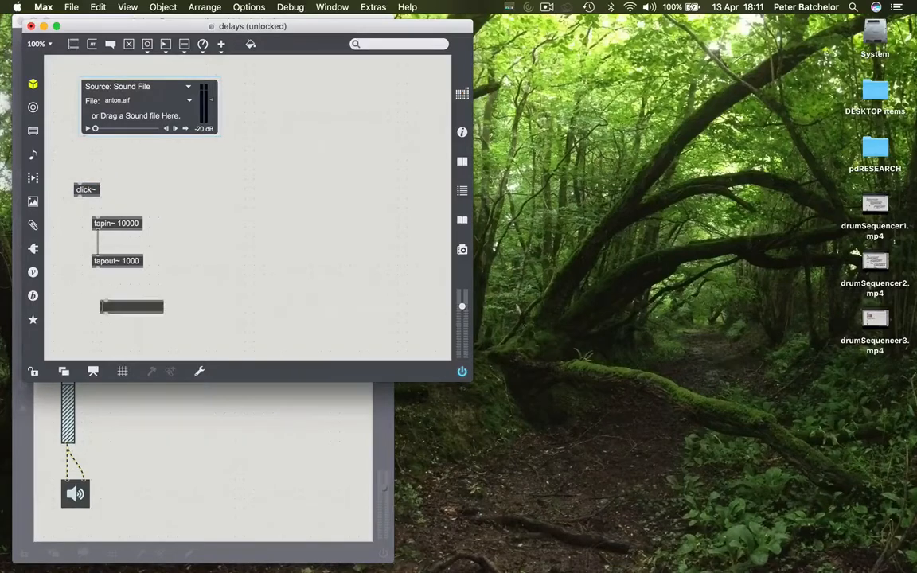
pyautogui.write('gain~')
pyautogui.press('Return')
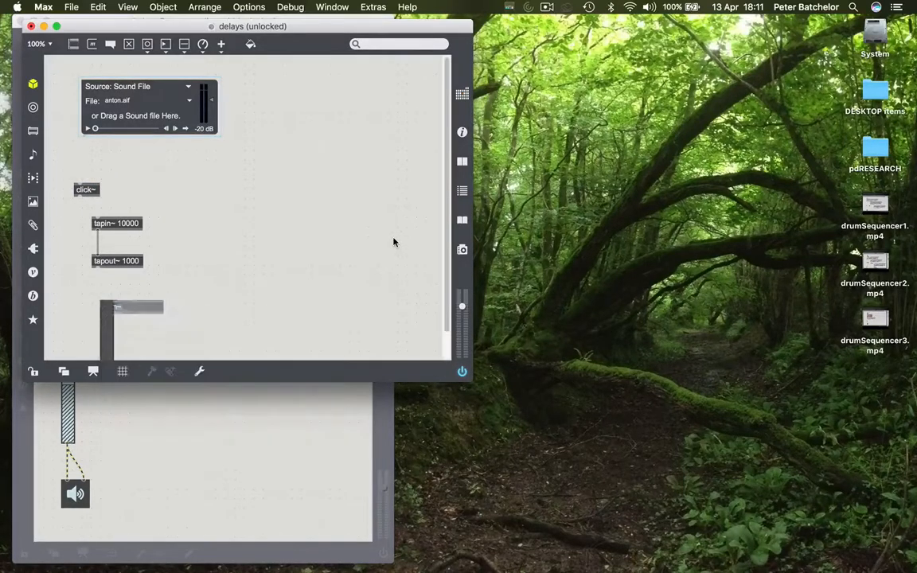
pyautogui.write('nezdac~')
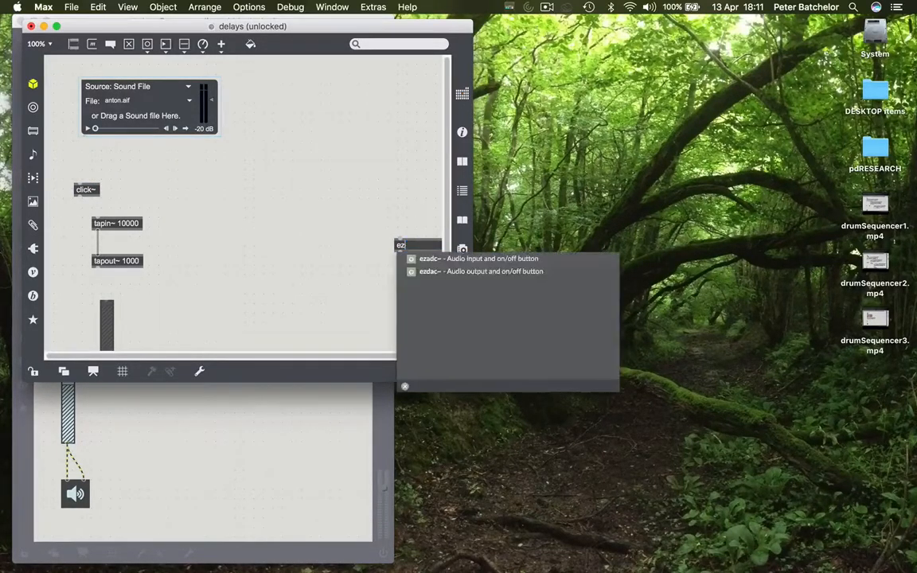
pyautogui.press('Return')
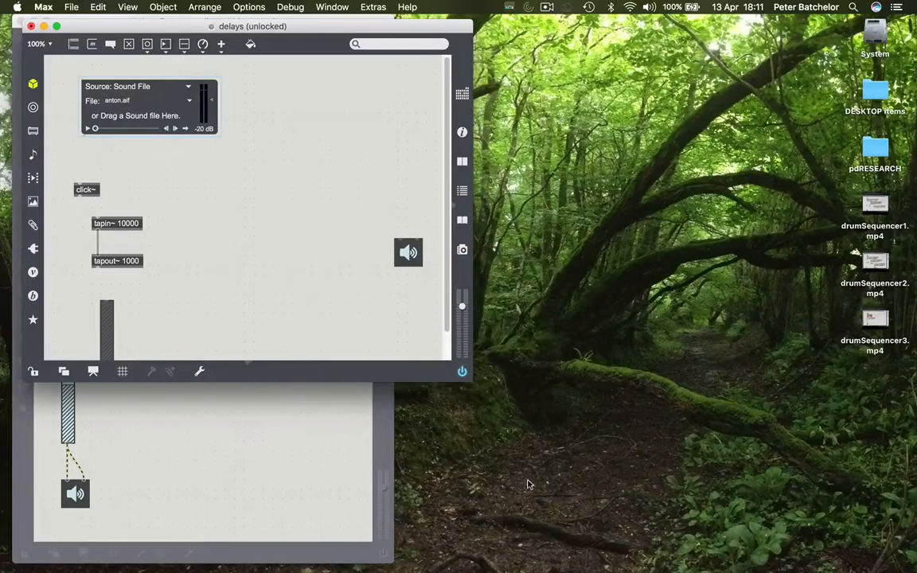
# Enlarge the window, place ezdac~ under the slider, and wire click~ → slider → output.
pyautogui.moveTo(474, 381); pyautogui.dragTo(501, 434)
pyautogui.moveTo(531, 494); pyautogui.dragTo(550, 510)
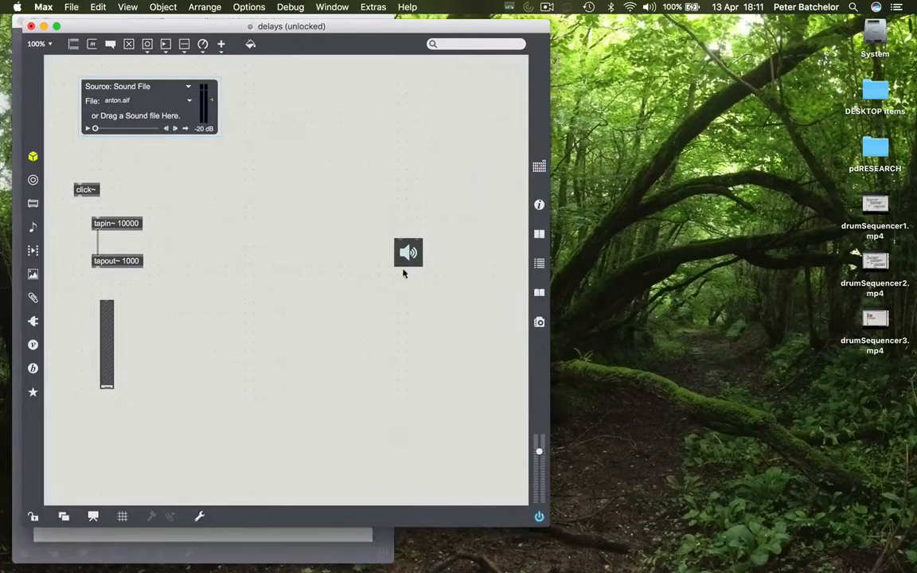
pyautogui.moveTo(408, 253)
pyautogui.mouseDown()
pyautogui.moveTo(146, 426)
pyautogui.moveTo(102, 432)
pyautogui.mouseUp()
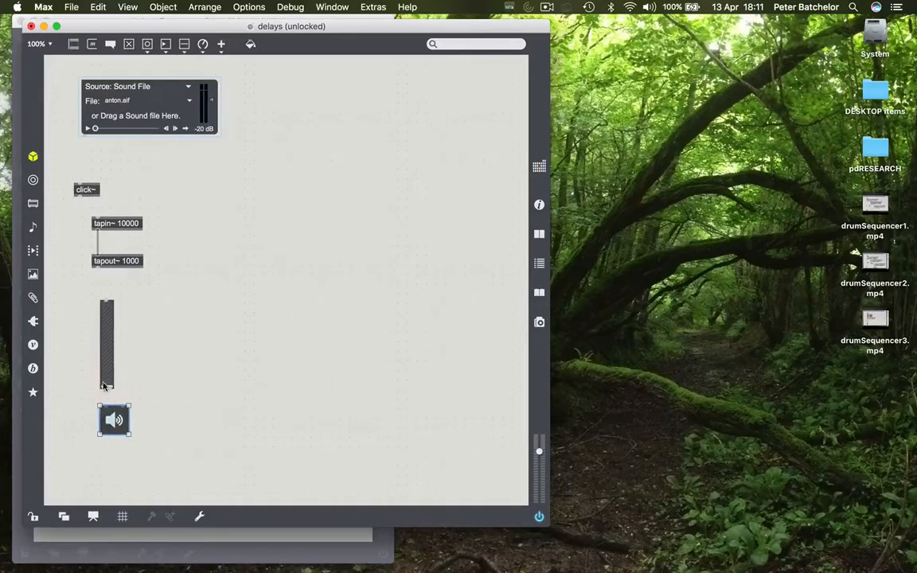
pyautogui.moveTo(106, 388); pyautogui.dragTo(112, 412)
pyautogui.click(113, 411)
pyautogui.moveTo(79, 197); pyautogui.dragTo(102, 302)
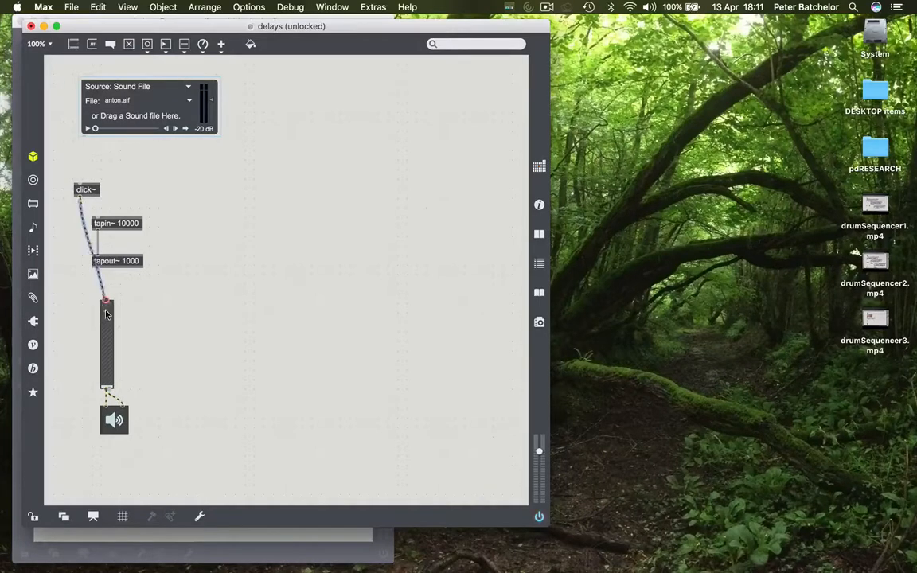
pyautogui.moveTo(110, 368); pyautogui.dragTo(82, 378)
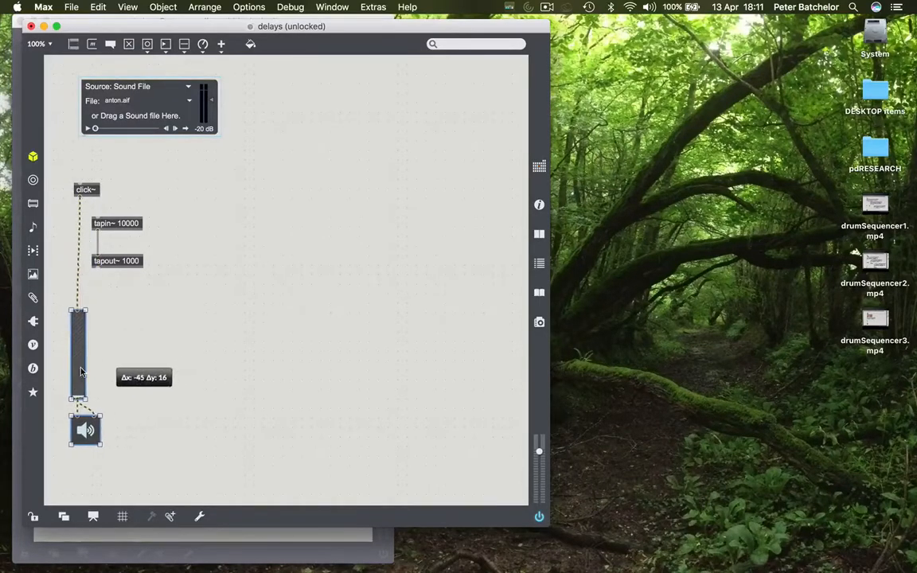
# Add a button wired into click~, then lock the patch and turn audio on.
pyautogui.press('b')
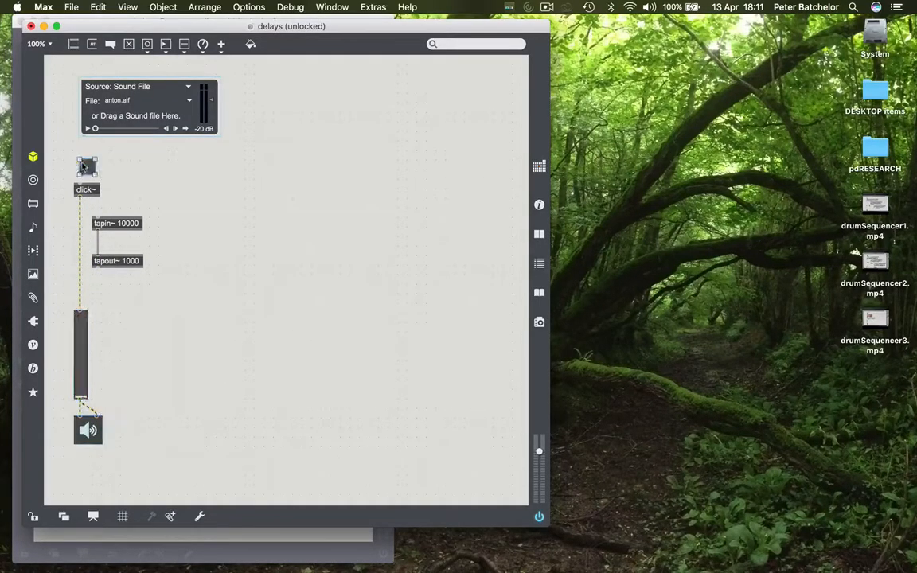
pyautogui.moveTo(82, 173); pyautogui.dragTo(79, 194)
pyautogui.press('super+e')
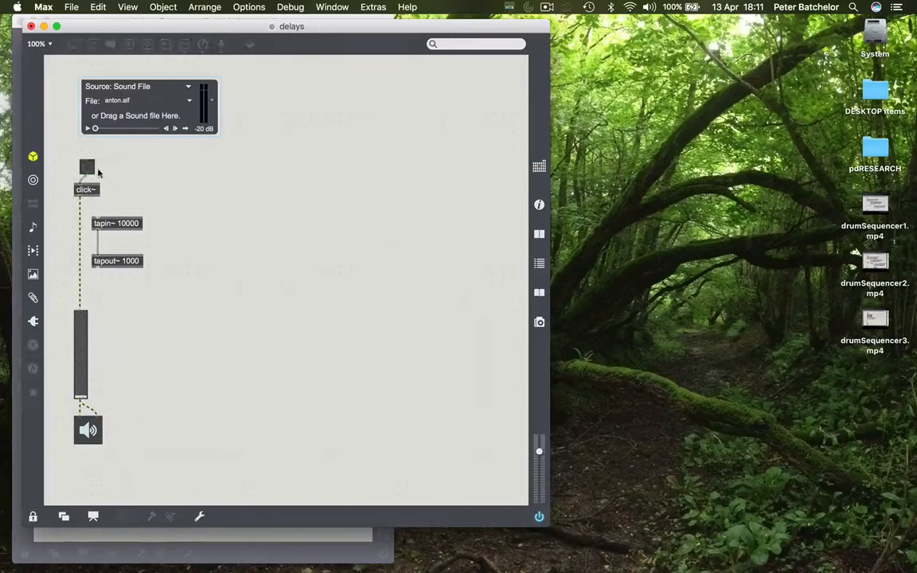
pyautogui.click(87, 166)
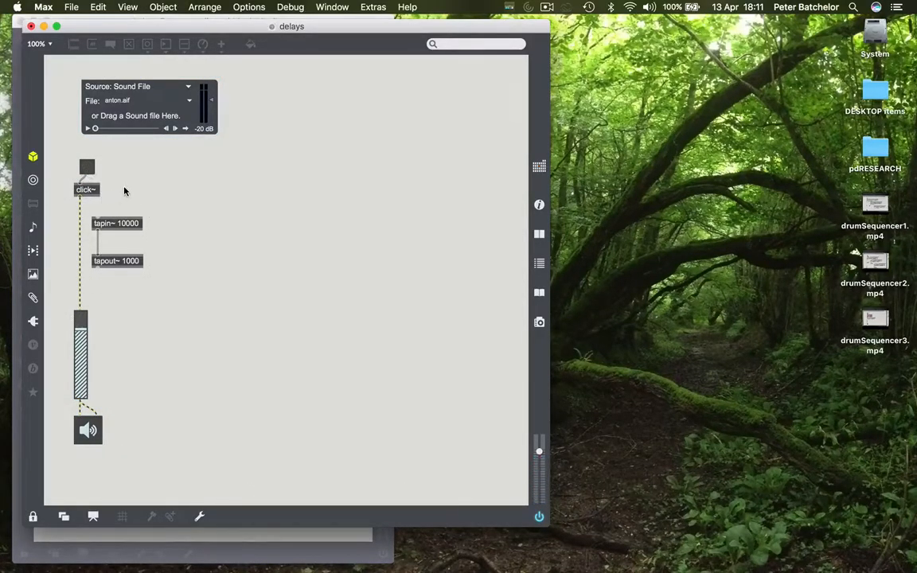
pyautogui.press('super+e')
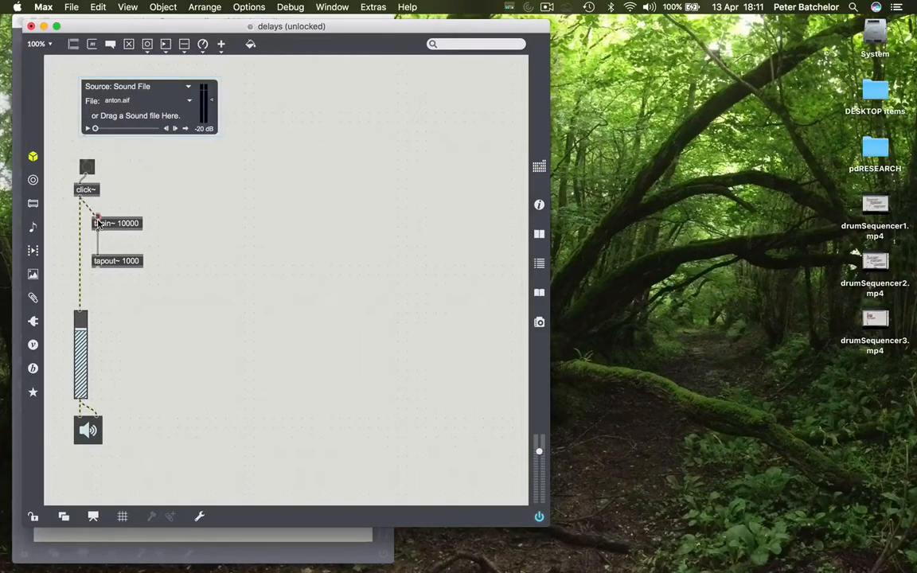
# Wire click~ into tapin~ and tapout~ into the gain slider, then lock to hear the delay.
pyautogui.moveTo(80, 195); pyautogui.dragTo(108, 229)
pyautogui.moveTo(97, 268); pyautogui.dragTo(81, 312)
pyautogui.press('super+e')
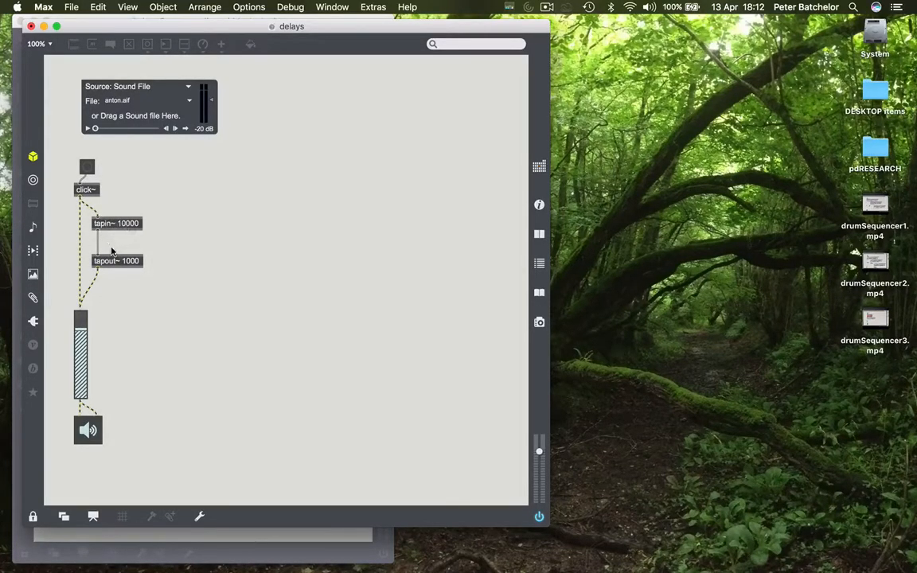
# Duplicate the gain slider to the right and feed tapout~ into it.
pyautogui.press('super+e')
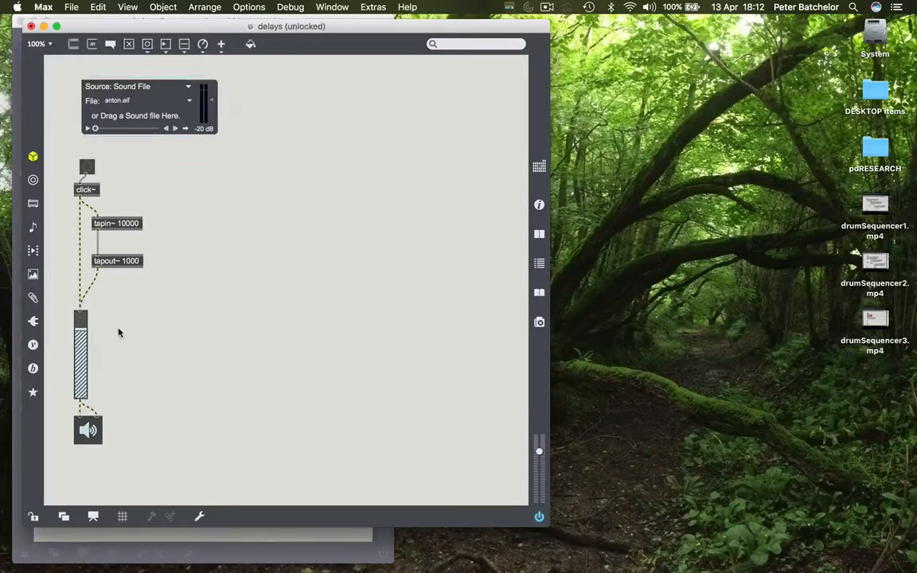
pyautogui.moveTo(82, 335); pyautogui.dragTo(104, 334)
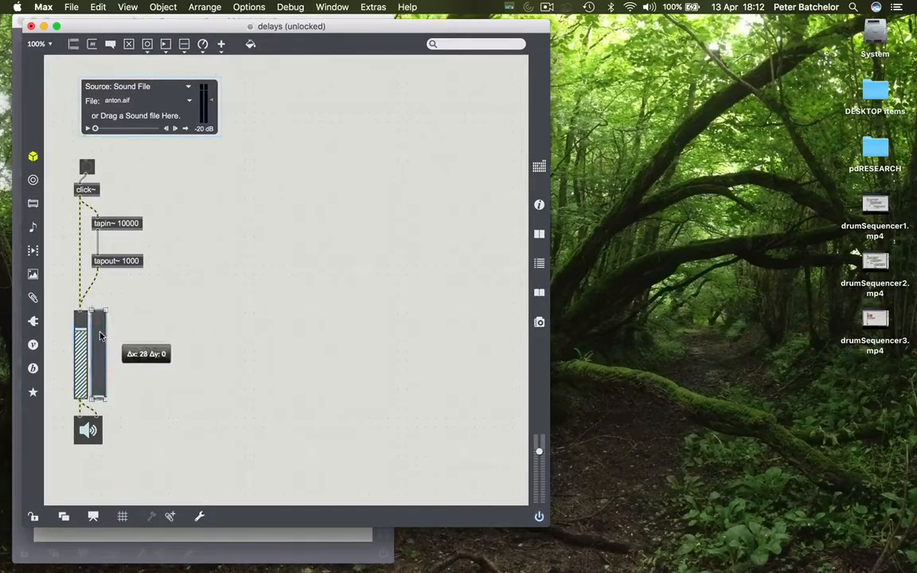
pyautogui.click(118, 275)
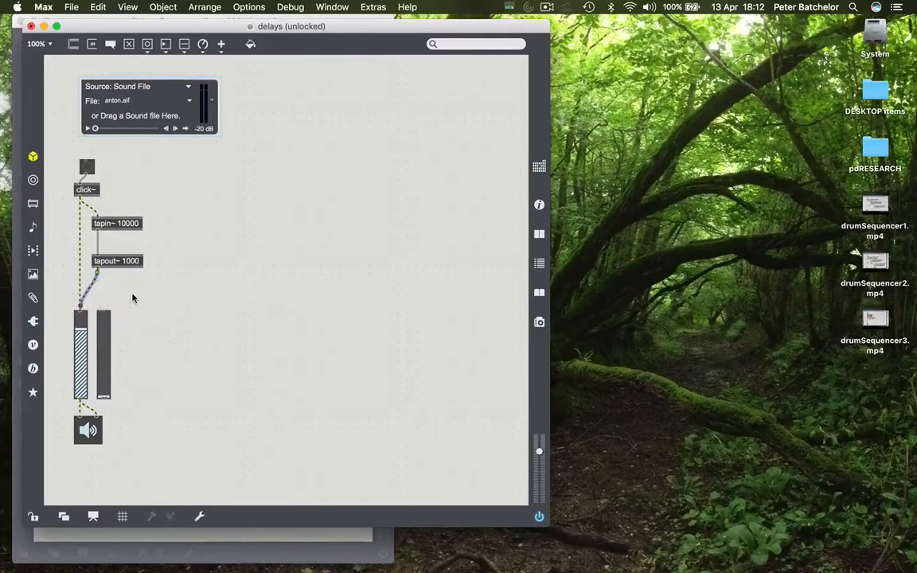
pyautogui.moveTo(98, 268); pyautogui.dragTo(103, 312)
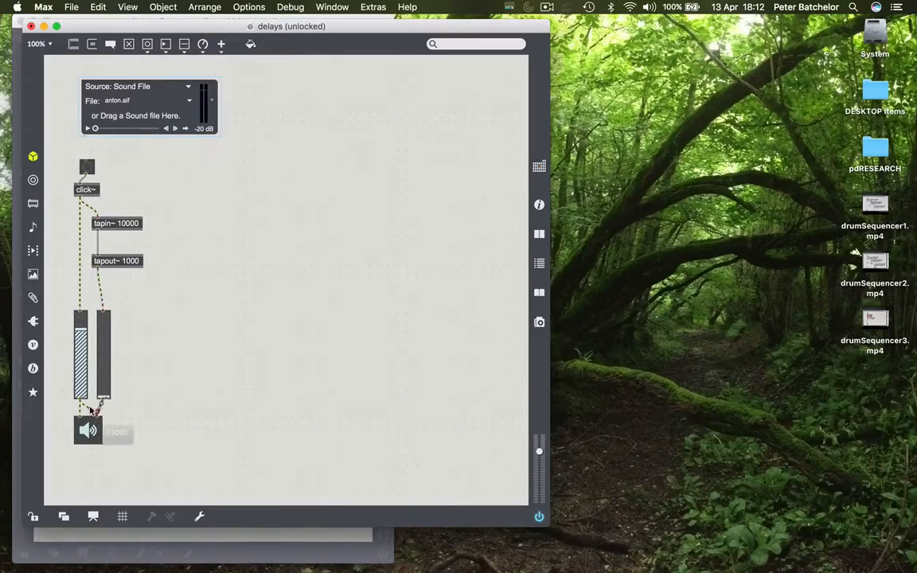
# Wire the second slider to the right output, raise it to full, and trigger a test click.
pyautogui.moveTo(103, 398); pyautogui.dragTo(90, 422)
pyautogui.moveTo(103, 383); pyautogui.dragTo(103, 318)
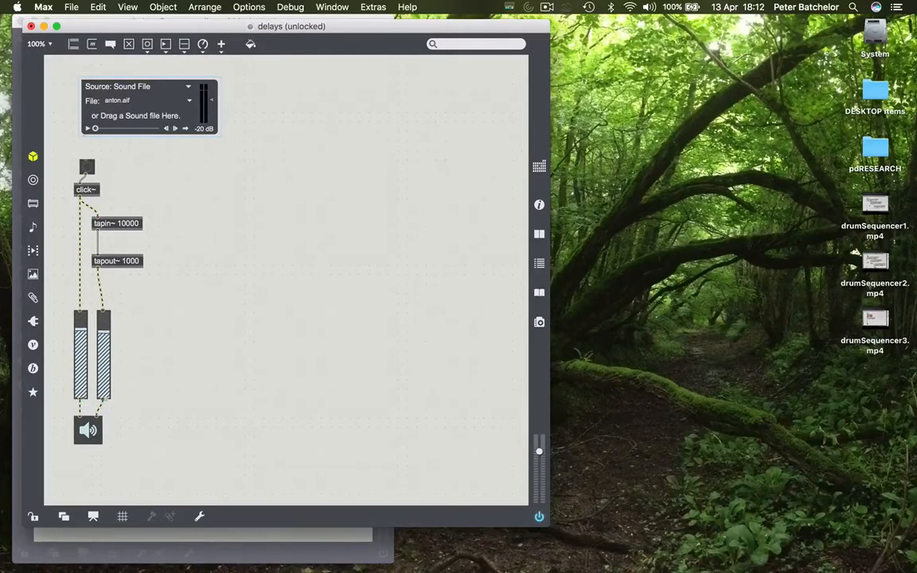
pyautogui.press('super+e')
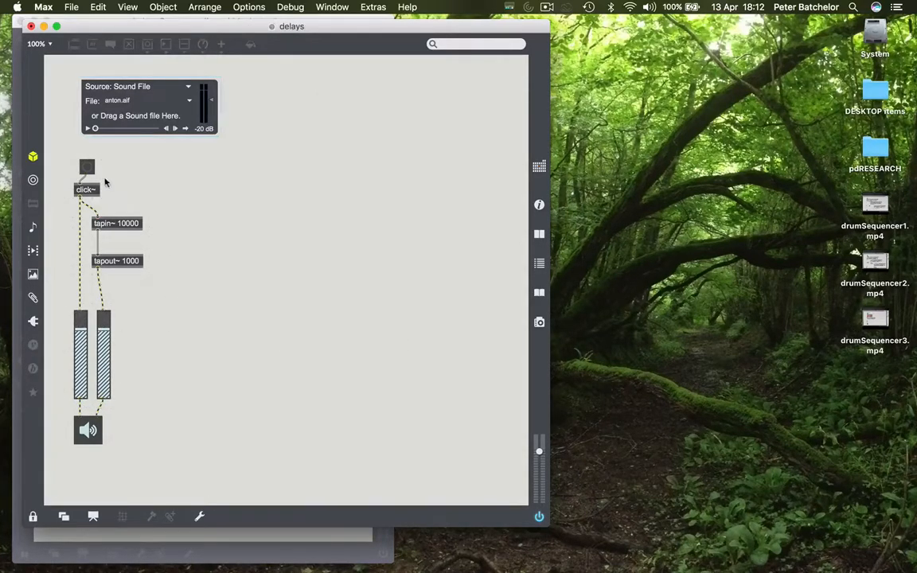
pyautogui.click(87, 167)
# Move the sound-file player down beside click~ feeding the delay chain, then lock.
pyautogui.press('super+e')
pyautogui.click(87, 166)
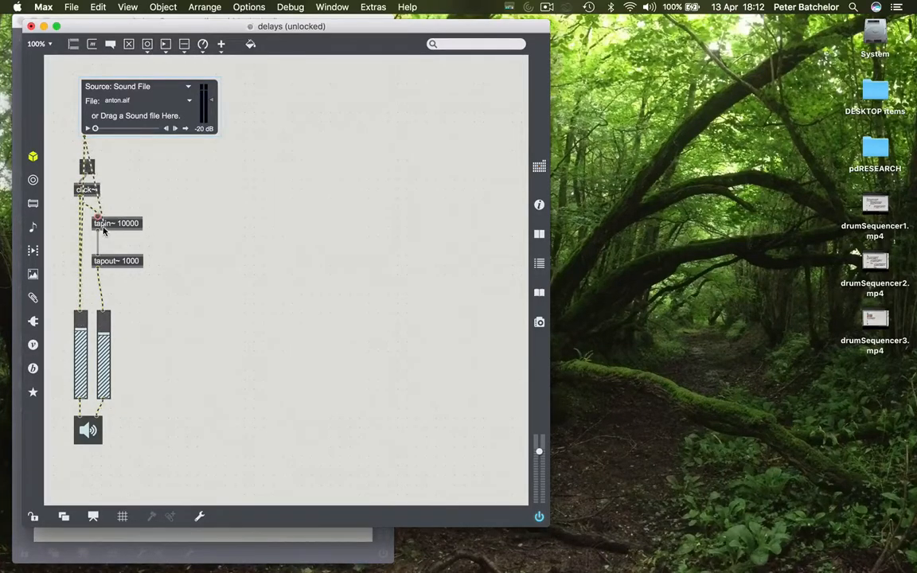
pyautogui.moveTo(121, 116); pyautogui.dragTo(159, 186)
pyautogui.press('super+e')
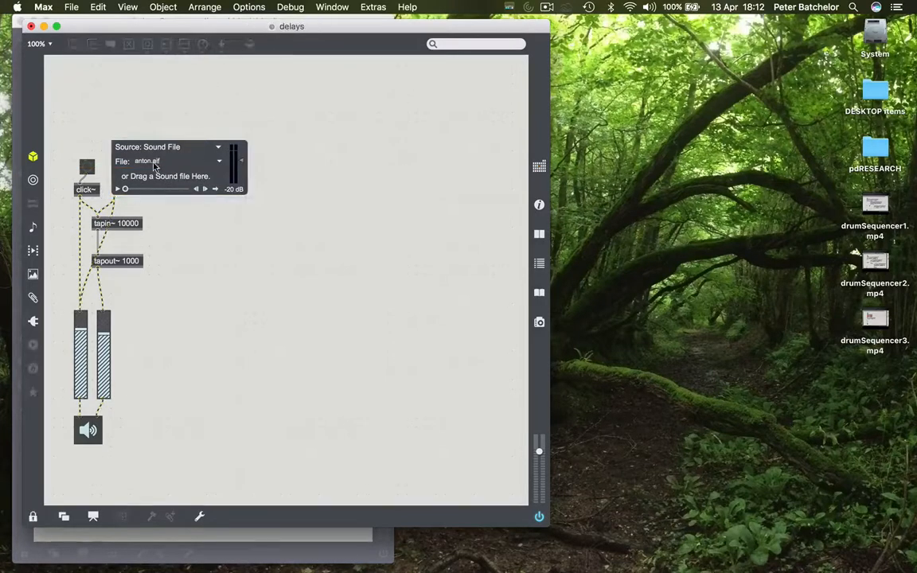
# Choose cherokee.aif as the source file and start playback through the patch.
pyautogui.click(155, 162)
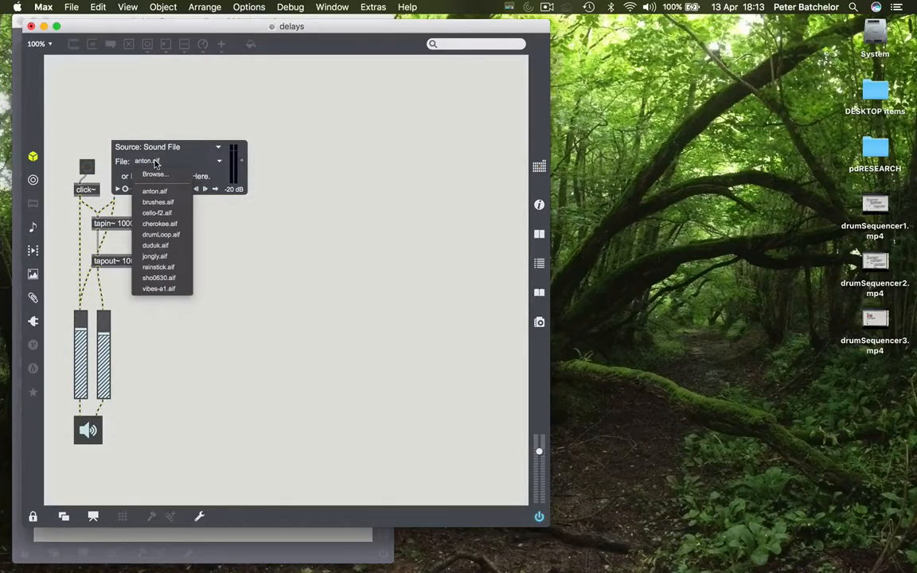
pyautogui.click(160, 223)
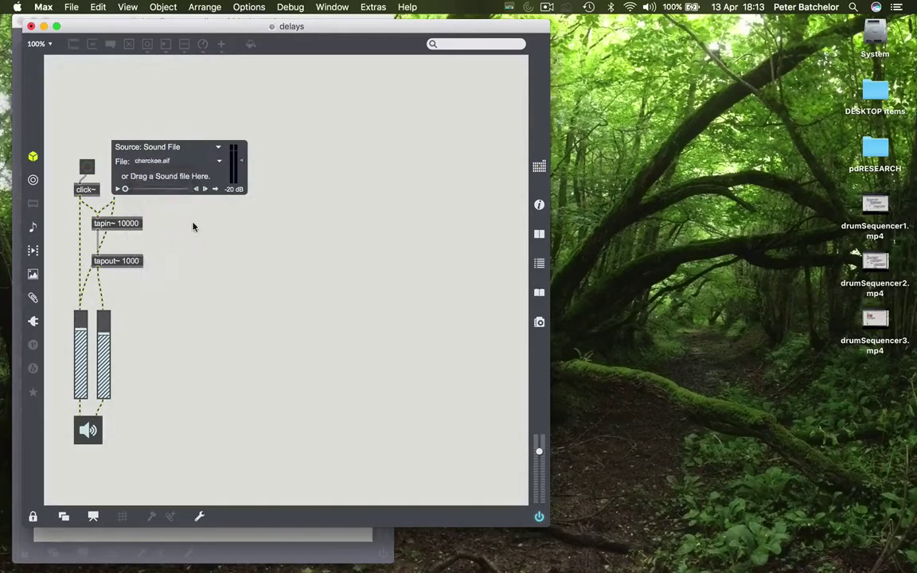
pyautogui.click(117, 190)
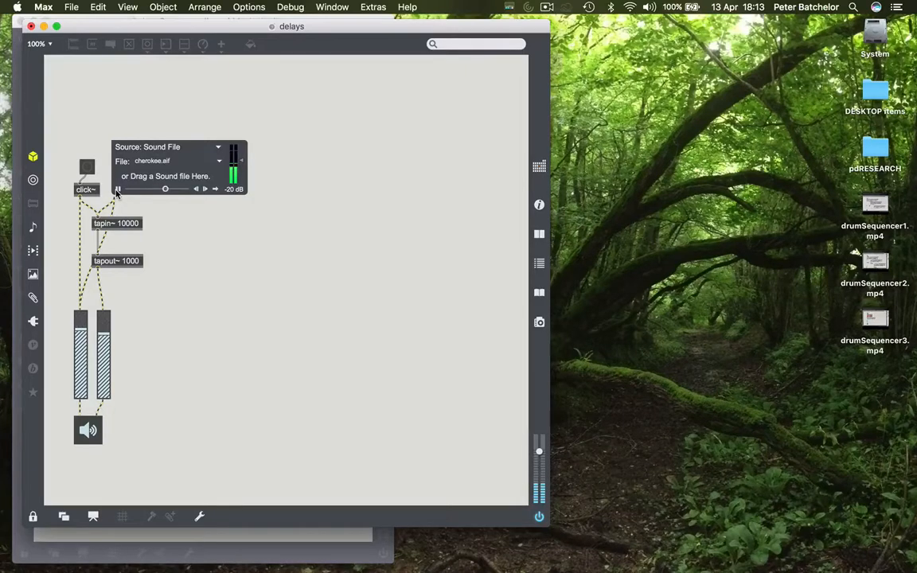